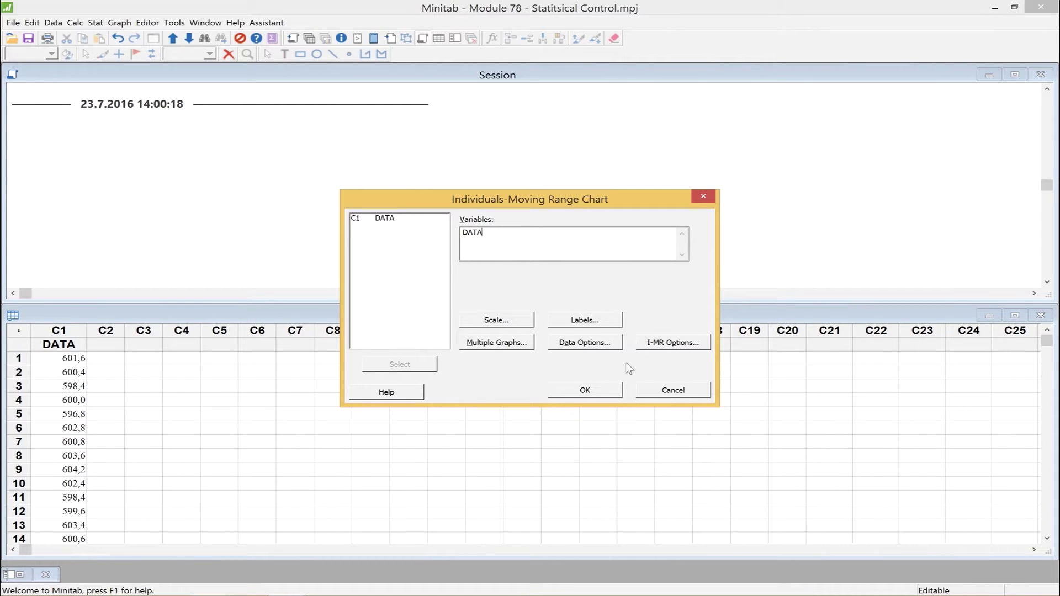
- Set the I-MR chart options for the DATA variable to perform all tests for special causes
click(662, 344)
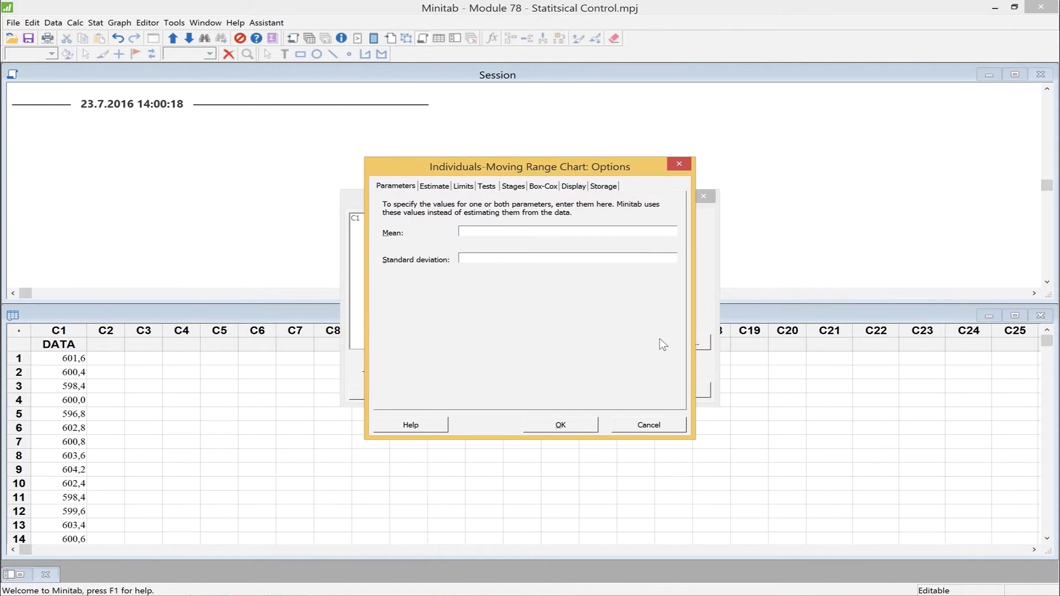
click(487, 187)
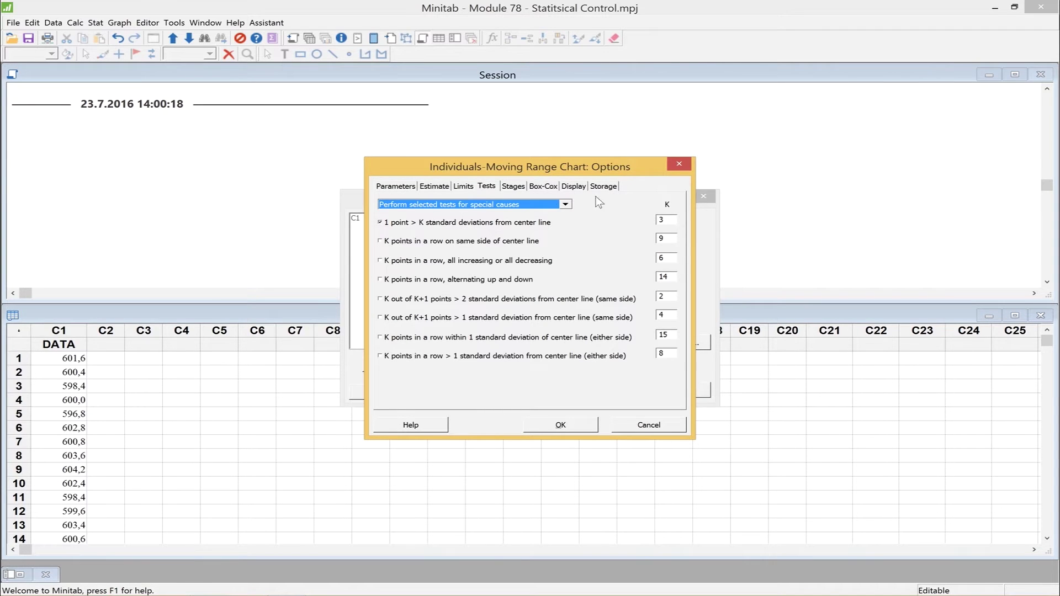
click(565, 204)
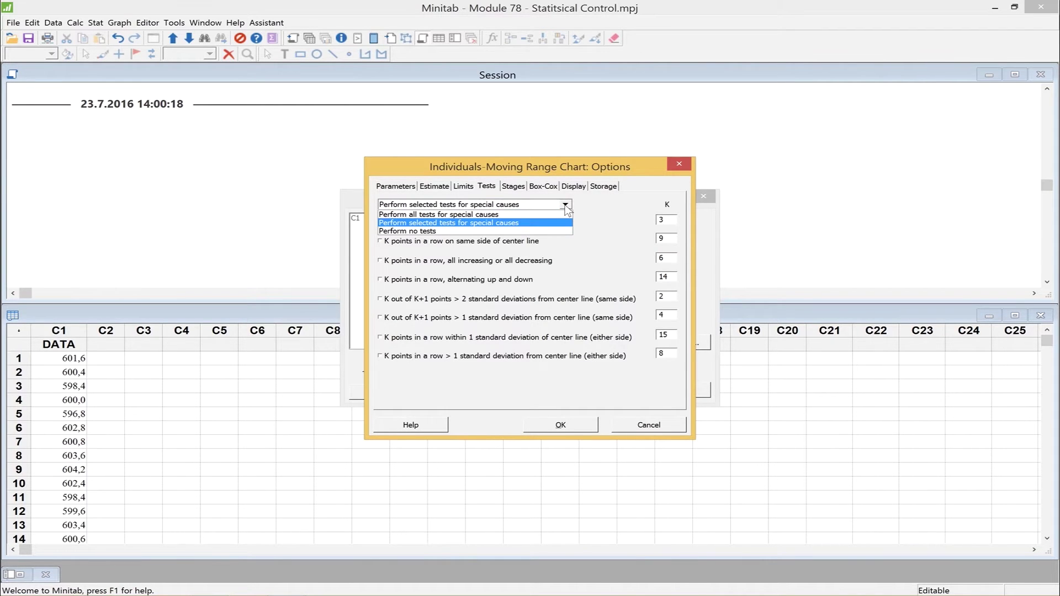
click(529, 214)
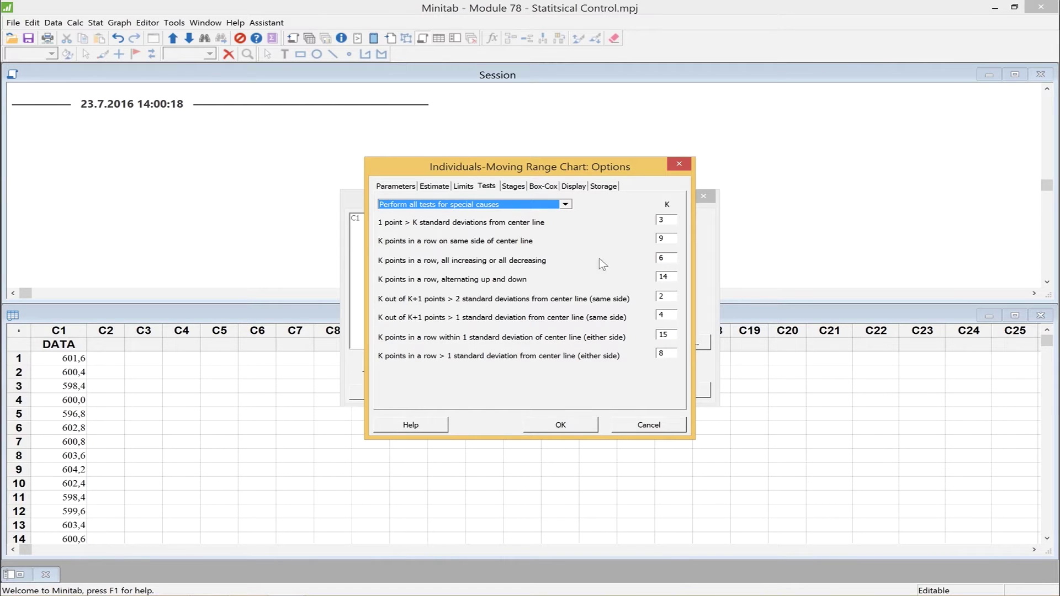
click(560, 425)
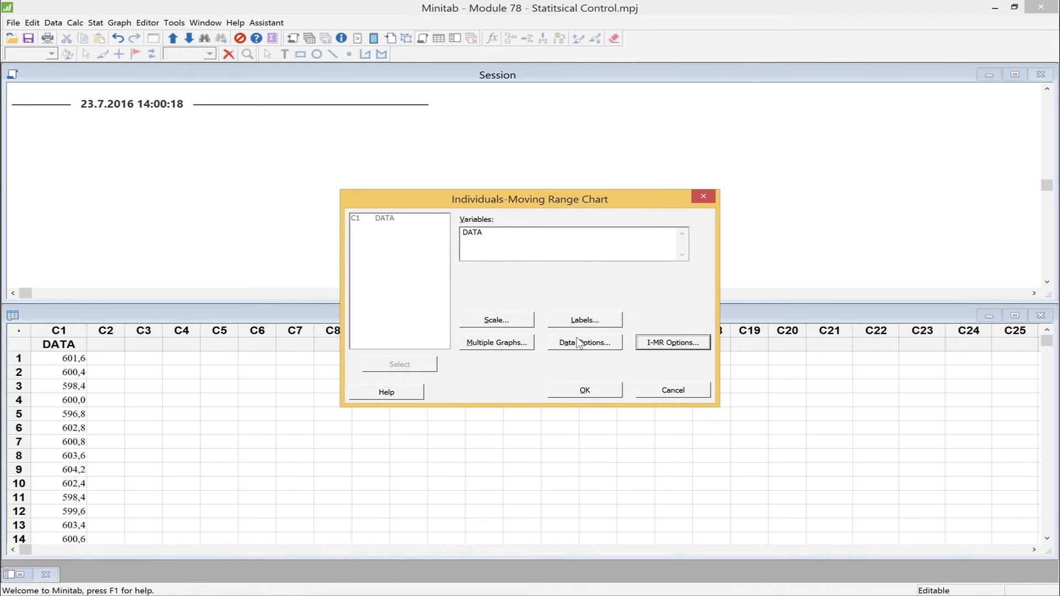
- Review the I-MR option for defining stages (historical groups), leaving the stage variable empty
click(652, 342)
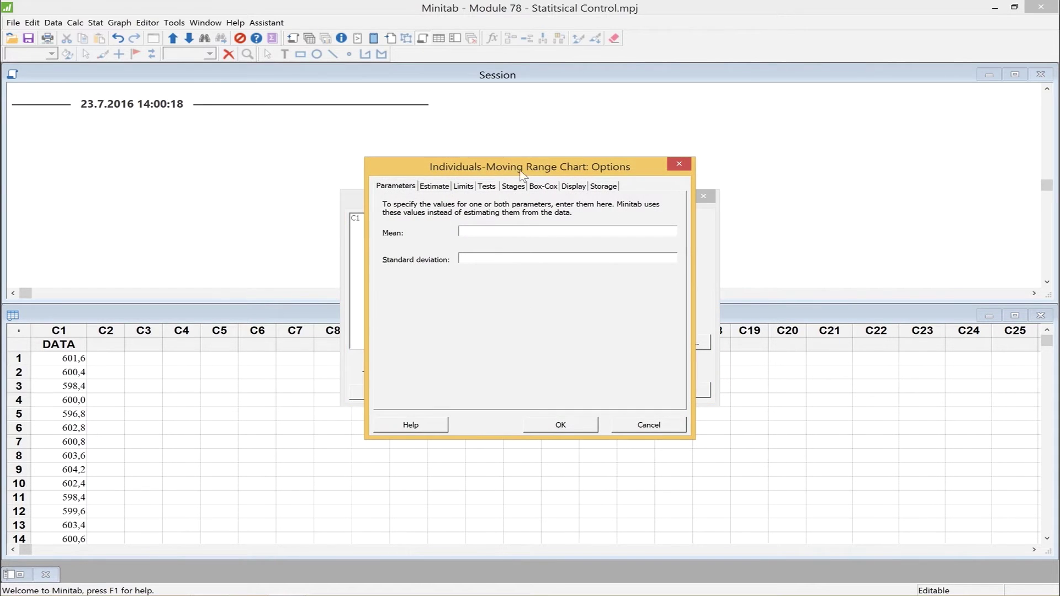
click(514, 186)
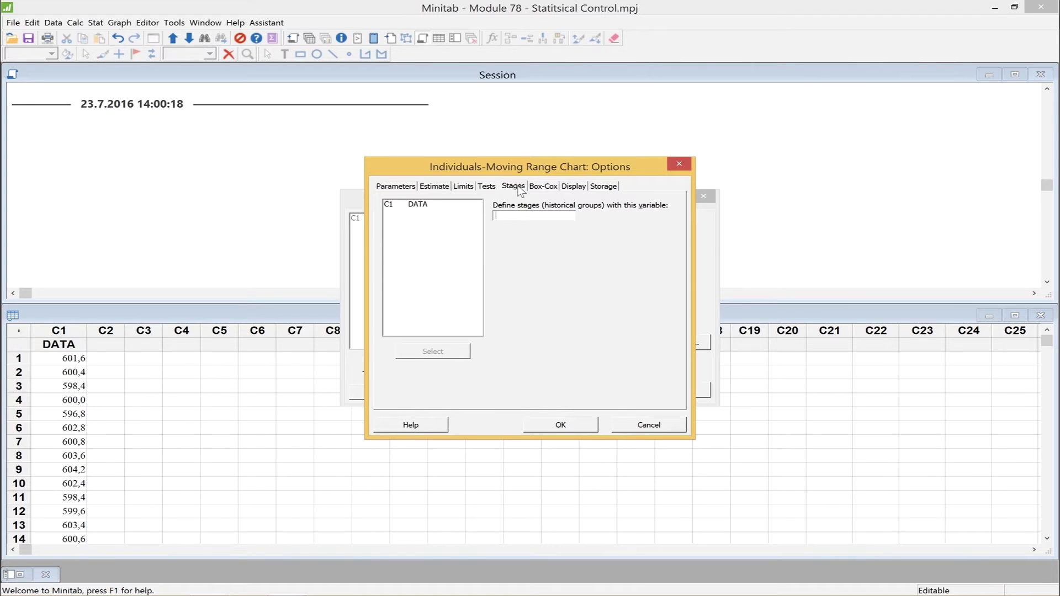
click(552, 426)
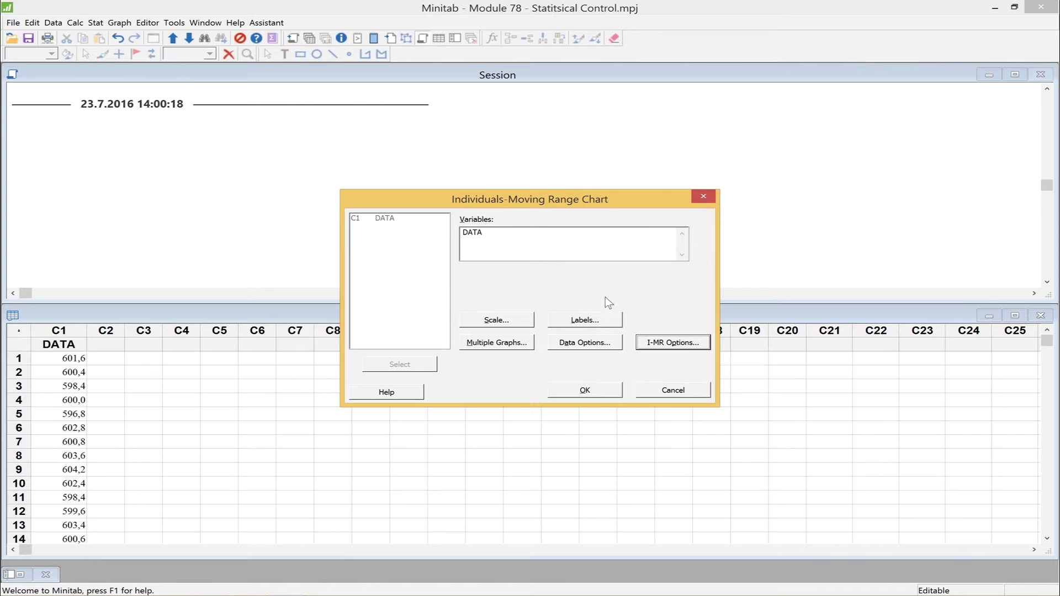
- Generate the I-MR chart of DATA and maximize its window to inspect the flagged points
click(585, 390)
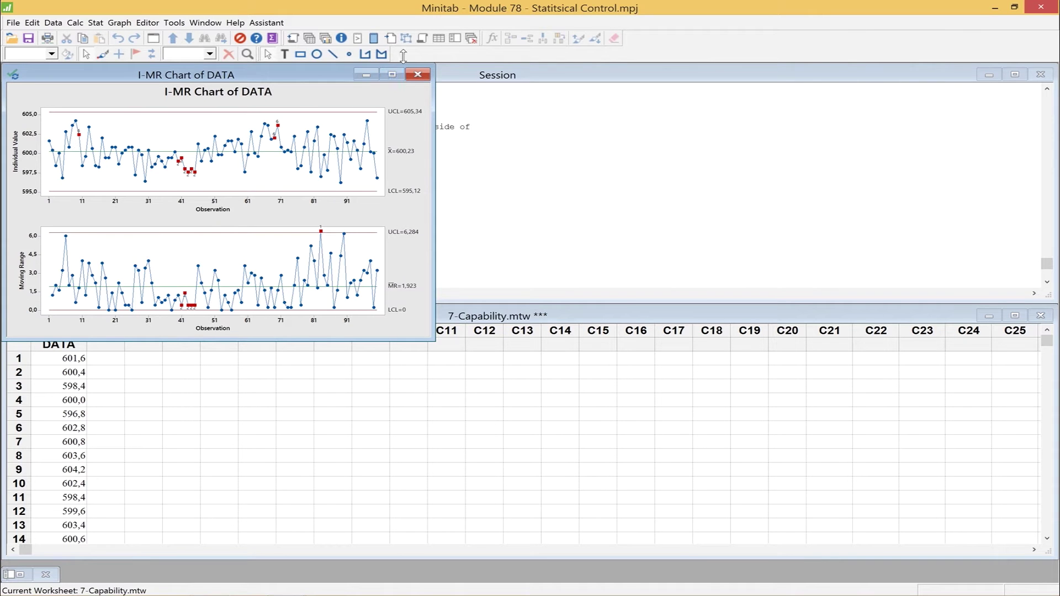
drag(313, 79, 718, 86)
click(797, 83)
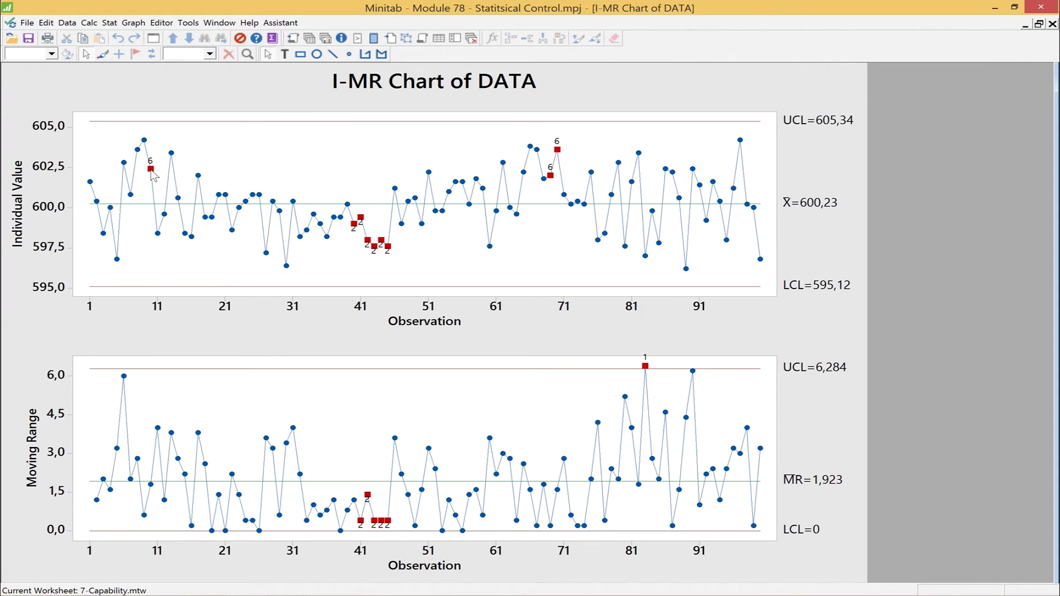
mouse_move(152, 171)
mouse_move(646, 368)
- Add reference lines to the individuals chart at Y value 608 and time scale position 594
right_click(85, 137)
mouse_move(123, 226)
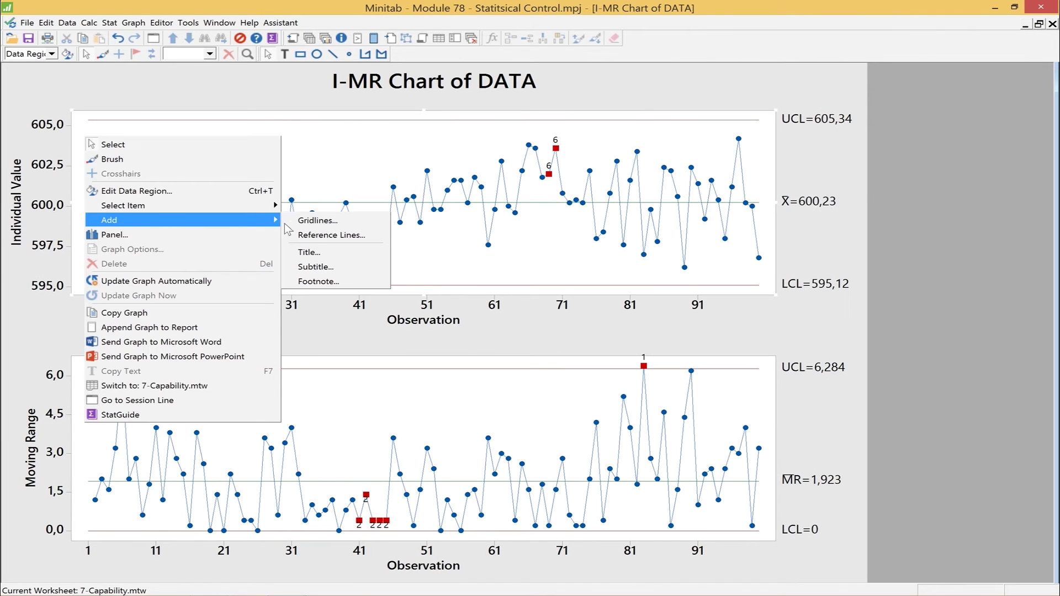
click(320, 235)
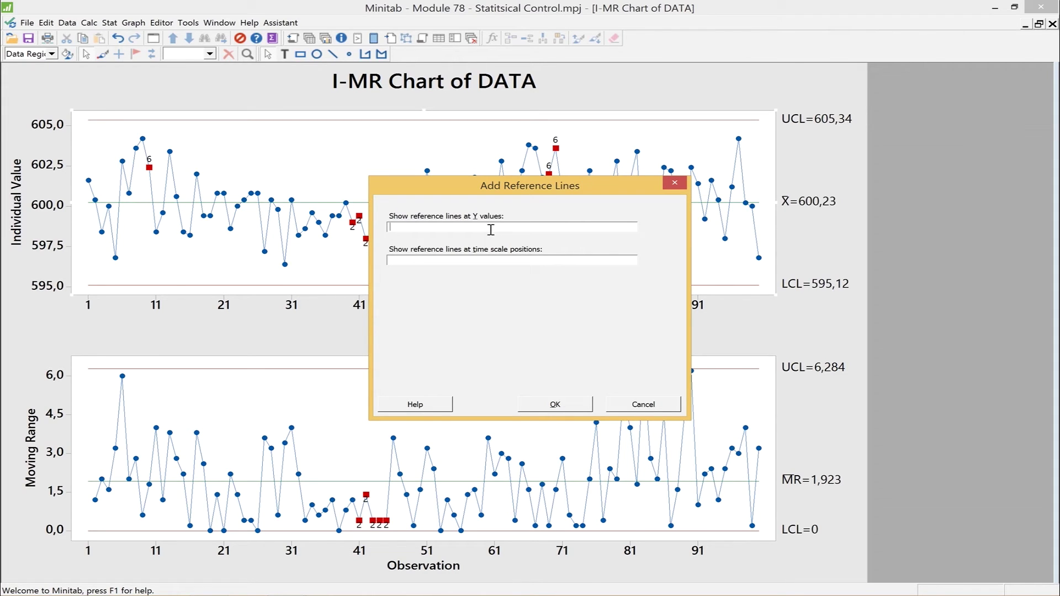
text(608)
click(487, 259)
text(594)
click(544, 404)
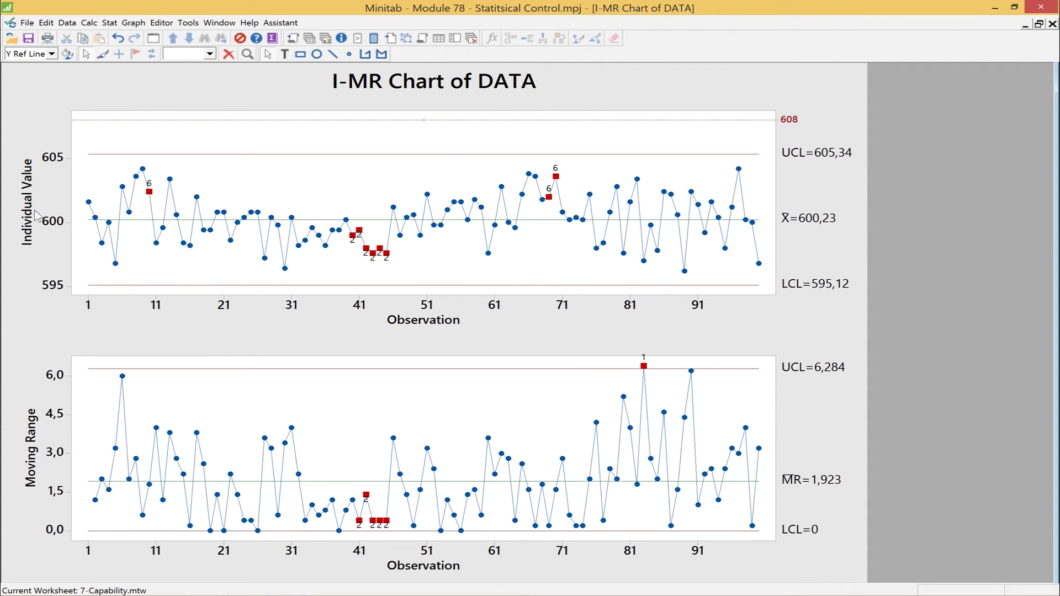
- Set the minimum of the individuals chart's Y scale range to 592
click(48, 291)
right_click(49, 292)
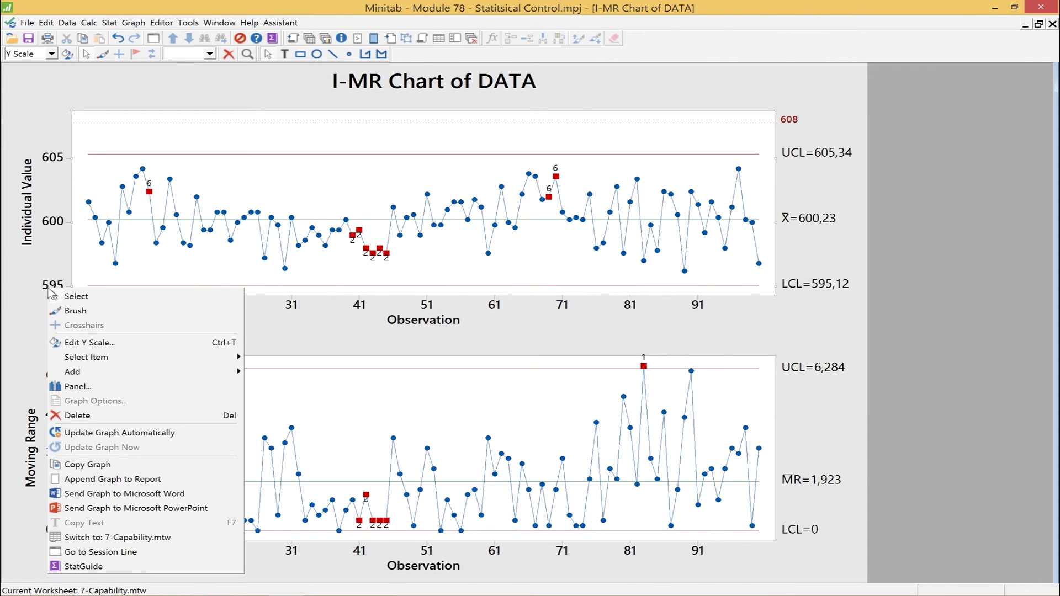
click(86, 343)
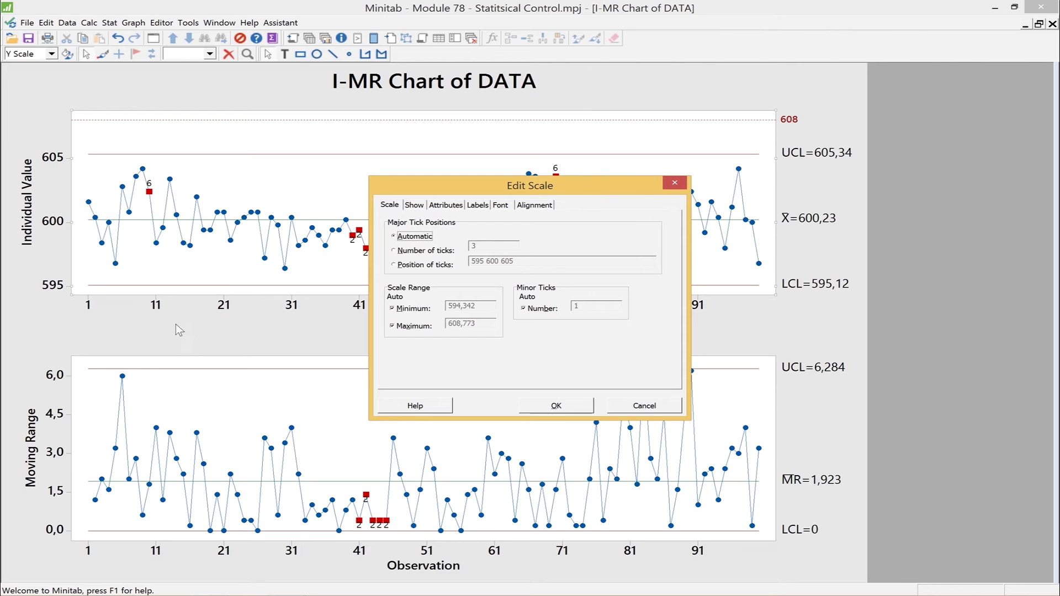
click(393, 309)
drag(486, 307, 417, 313)
text(592)
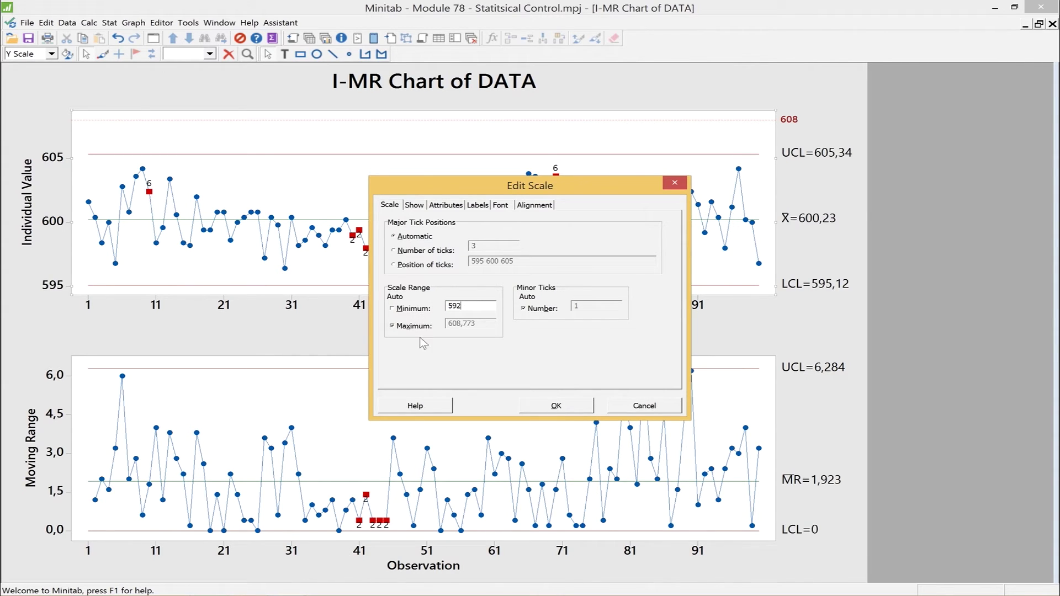
click(557, 406)
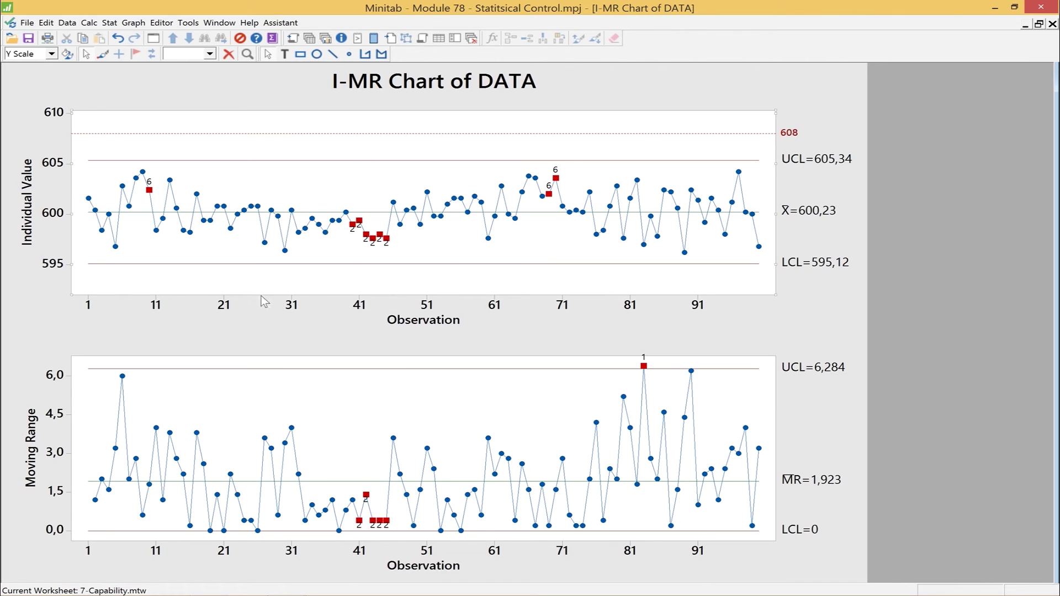
- Add a reference line at Y value 594 to the individuals chart
right_click(309, 284)
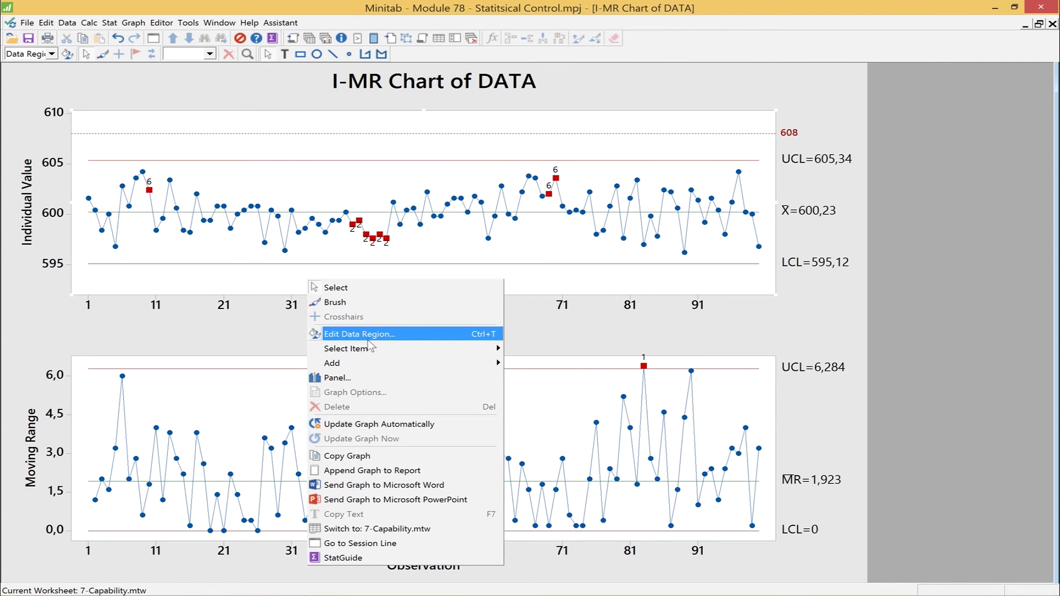
mouse_move(381, 369)
click(528, 377)
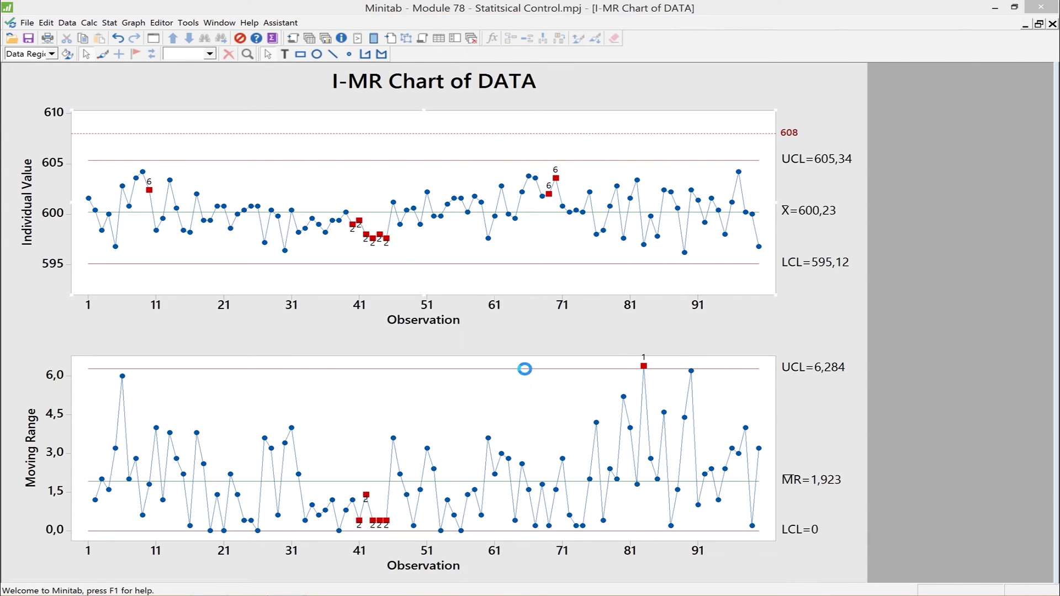
click(438, 227)
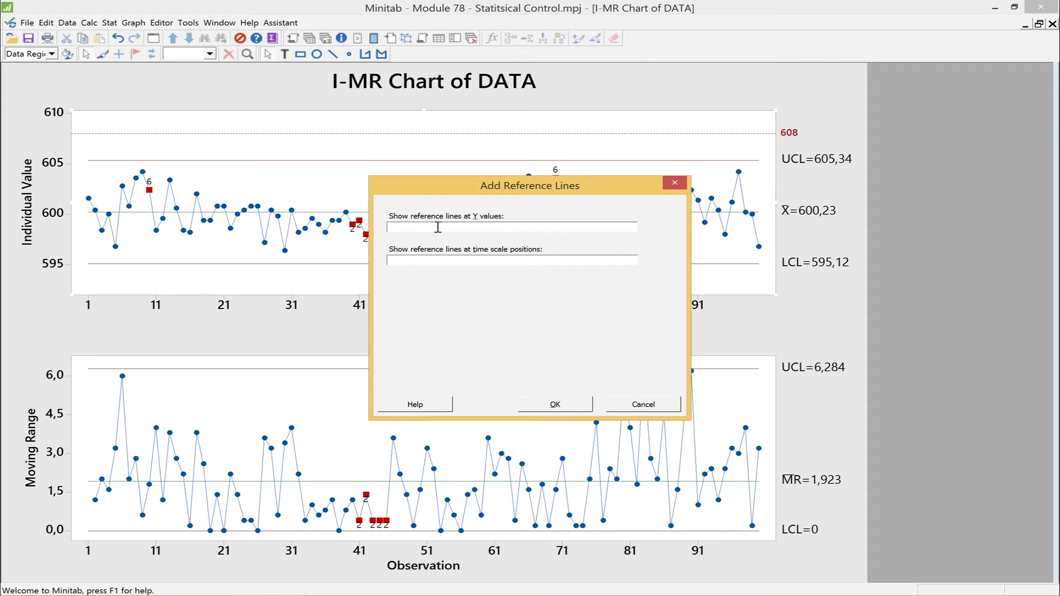
text(594)
click(556, 404)
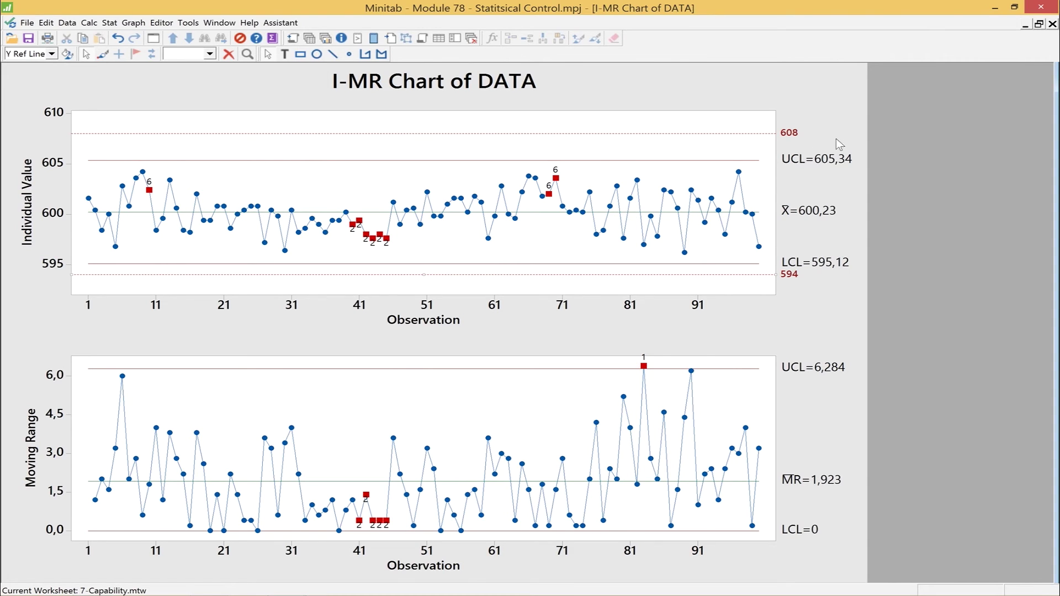
- Change the label of the 608 reference line to "USL = 608"
right_click(789, 137)
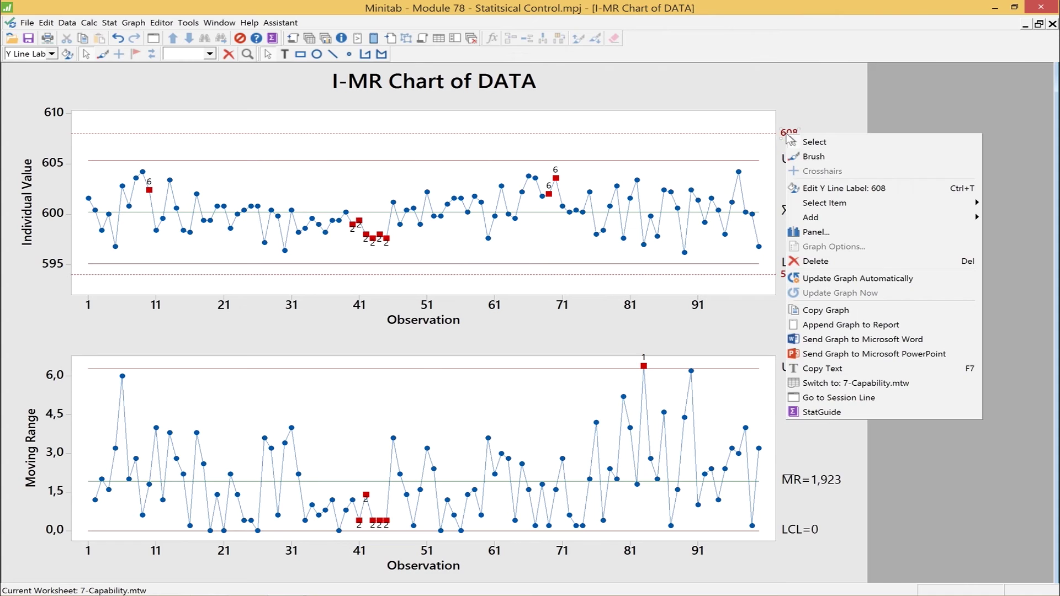
click(823, 188)
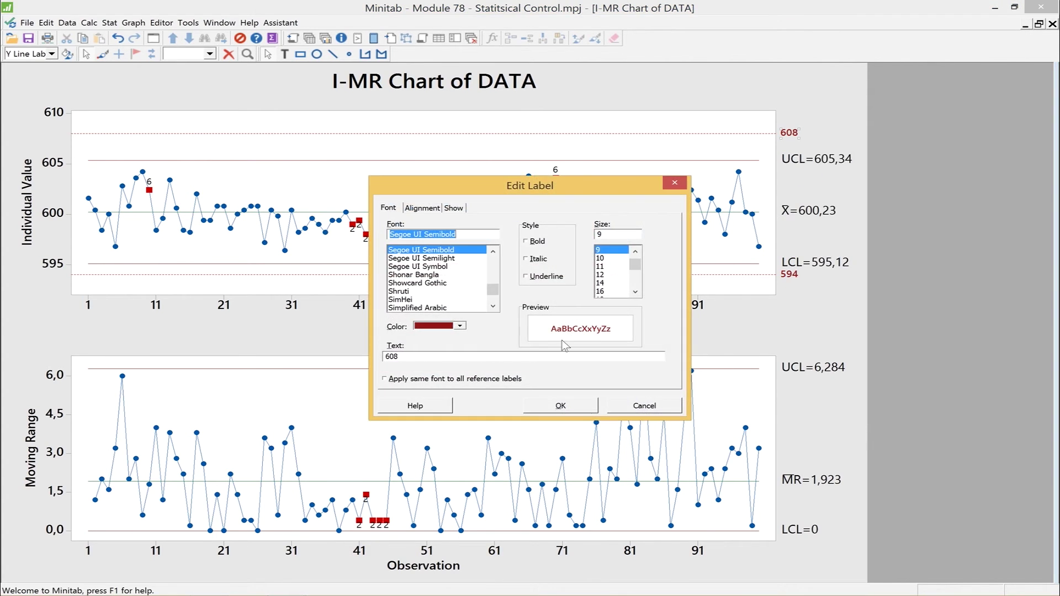
click(407, 356)
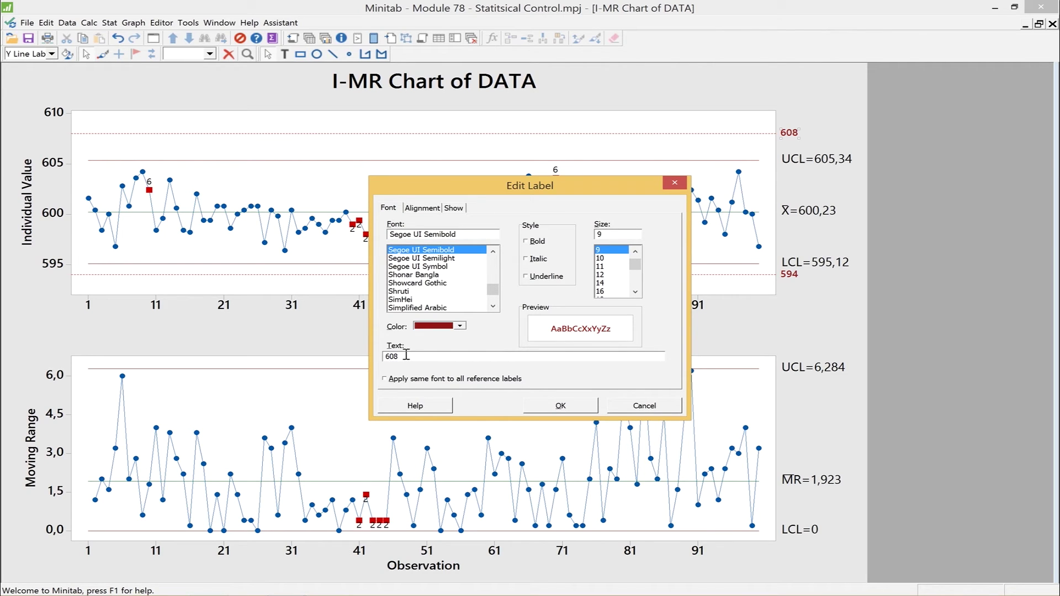
text(USL =)
click(560, 406)
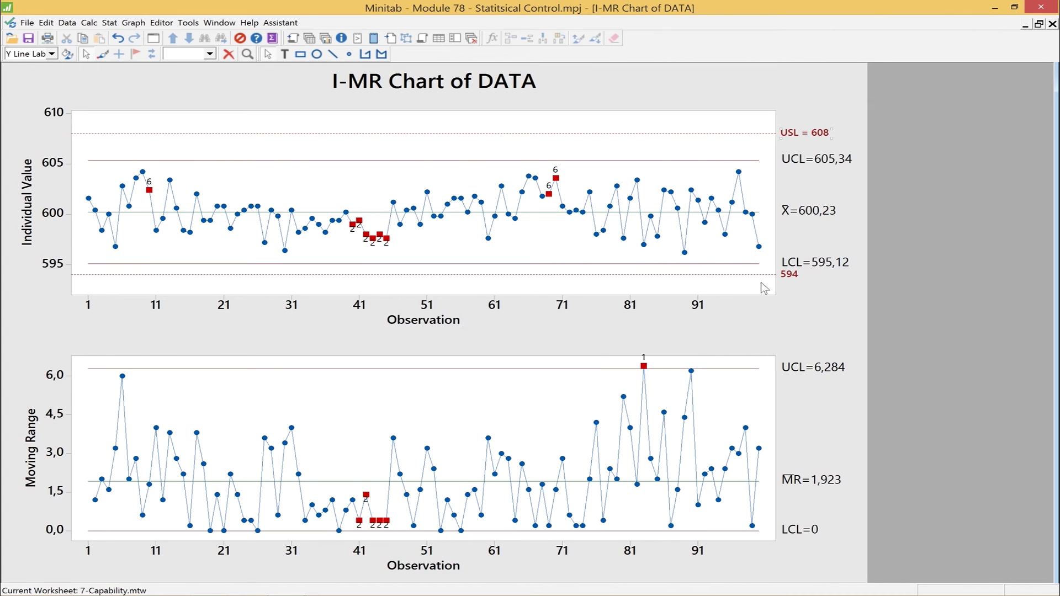
- Change the label of the 594 reference line to "LSL = 594"
right_click(789, 277)
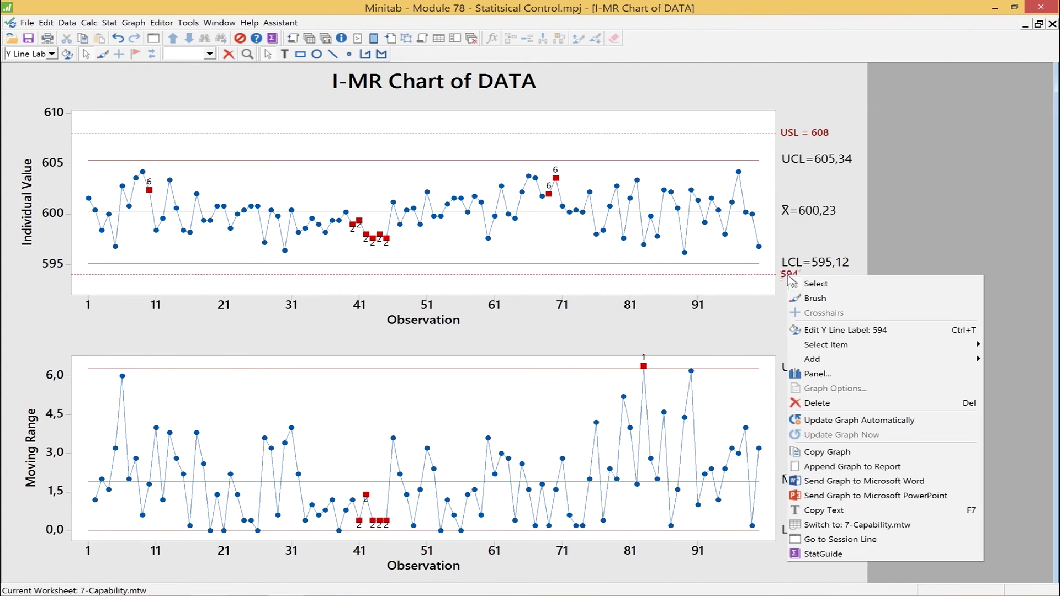
click(826, 329)
click(403, 358)
key(Home)
text(LSL =)
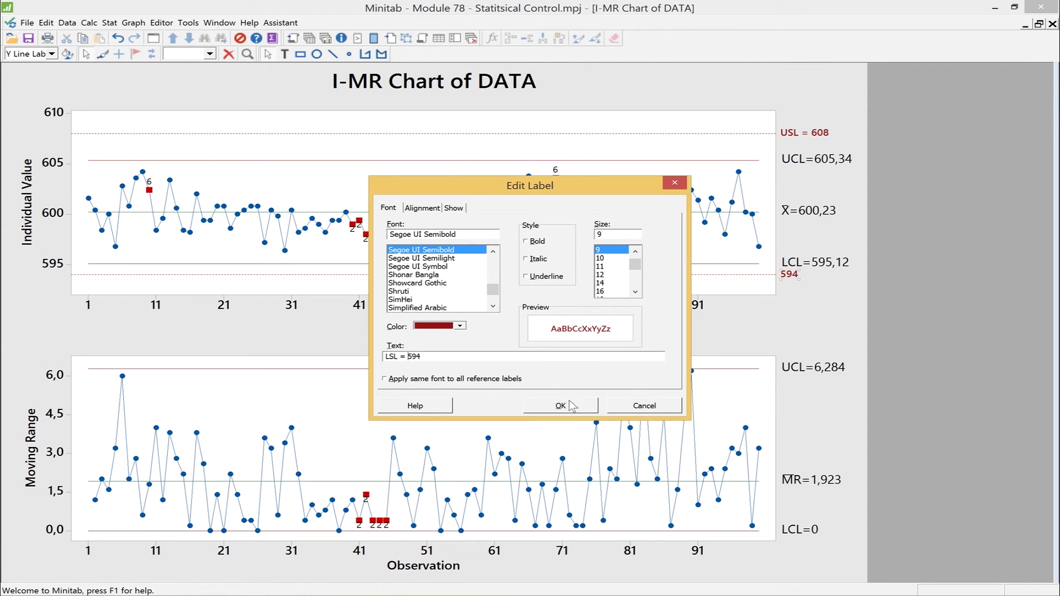
click(571, 405)
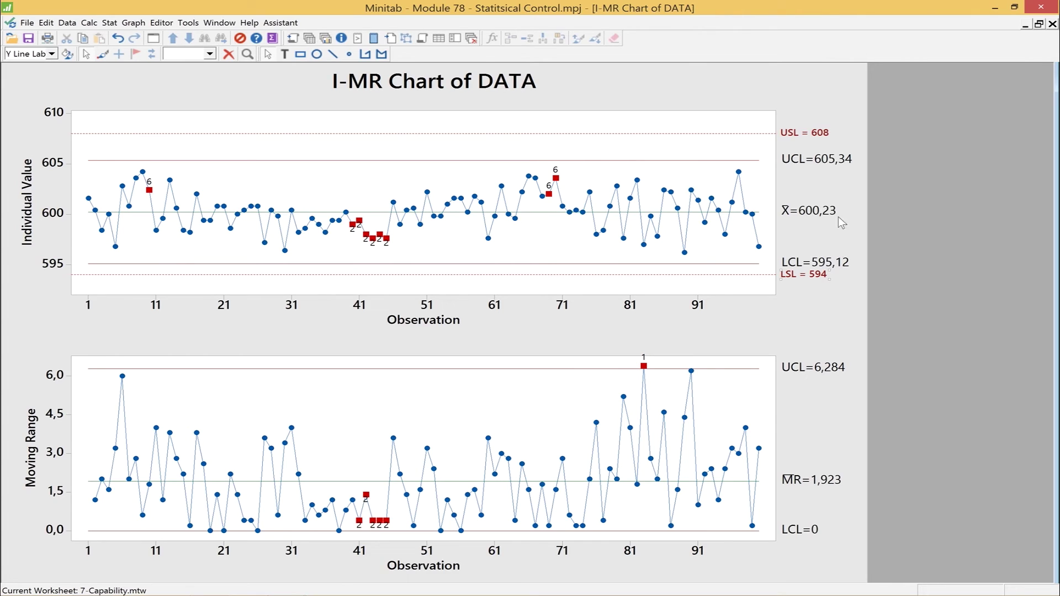
- Replace the chart title with "Process Behavior Chart for XYZ Process"
mouse_move(723, 217)
right_click(416, 95)
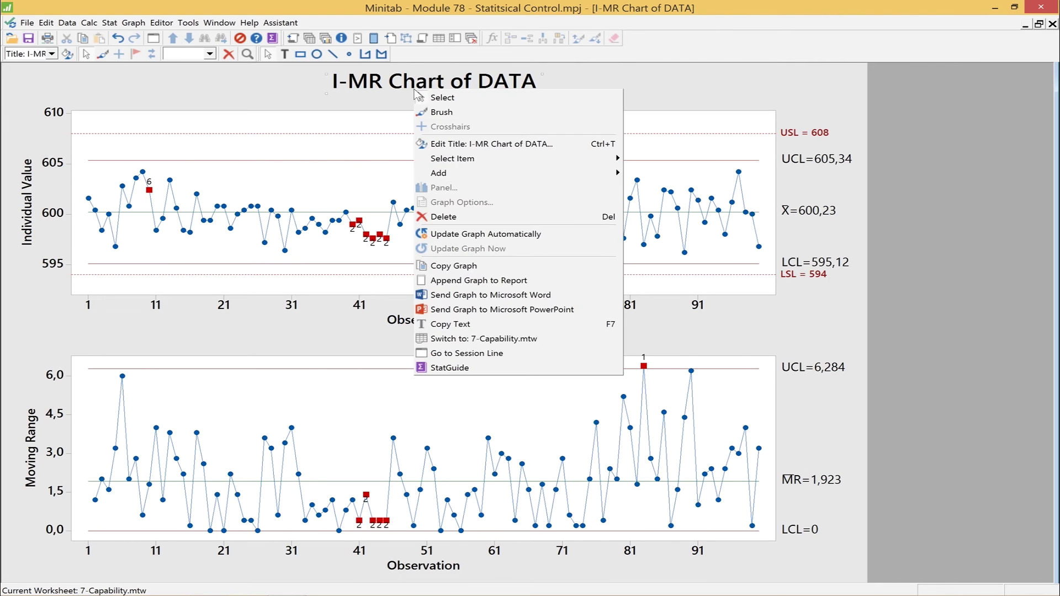
click(470, 147)
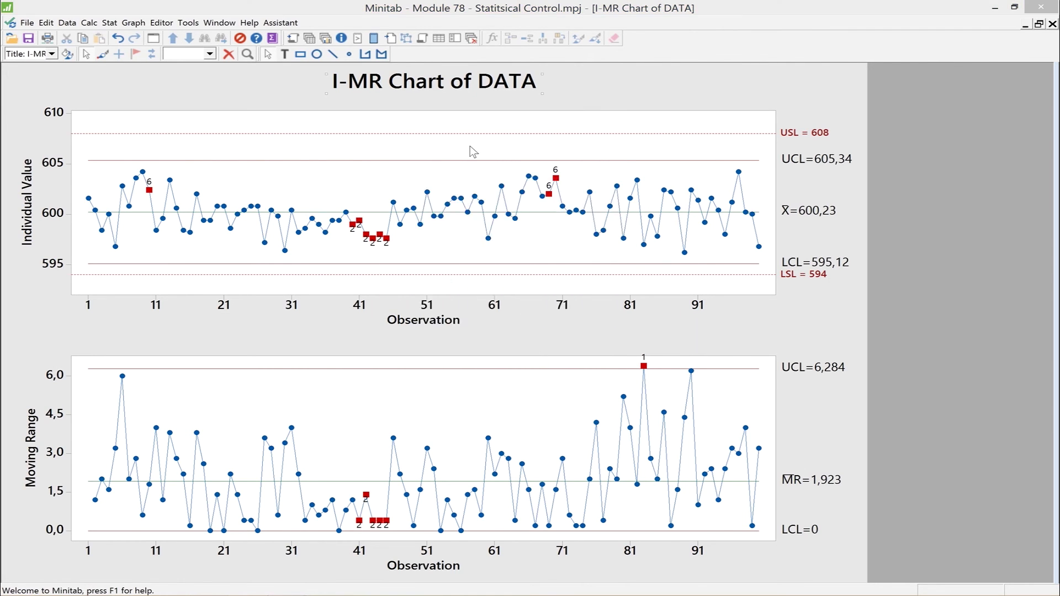
click(499, 360)
key(BackSpace)
key(BackSpace)
key(BackSpace)
key(BackSpace)
key(BackSpace)
key(BackSpace)
key(BackSpace)
key(BackSpace)
key(BackSpace)
key(BackSpace)
key(BackSpace)
key(BackSpace)
key(BackSpace)
key(BackSpace)
key(BackSpace)
key(BackSpace)
key(BackSpace)
key(BackSpace)
text(Procse)
key(BackSpace)
key(BackSpace)
text(e)
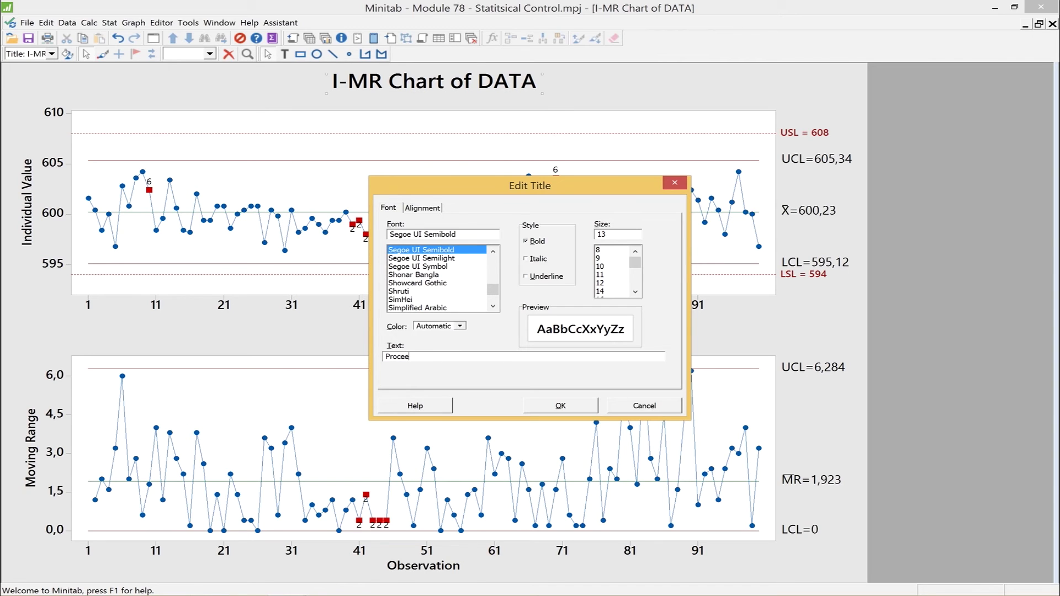
text(ss)
text(ej)
text(havior C)
text(h)
text(art for )
text(XYZ Proc)
text(ess)
click(558, 405)
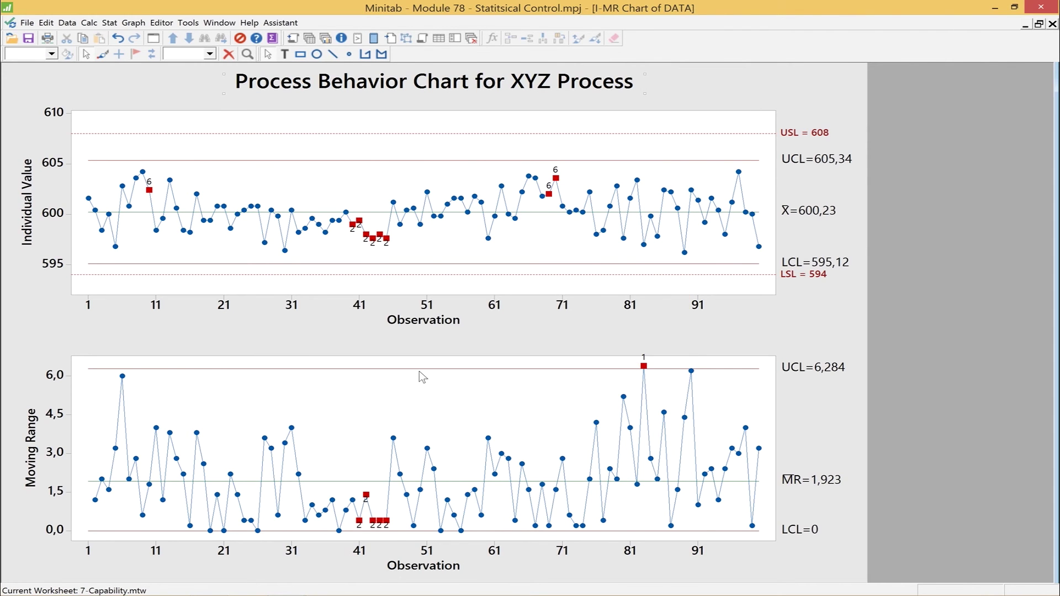
- Change the individuals chart's Y axis label to "Measurement of Ouput Performance"
click(23, 224)
right_click(22, 220)
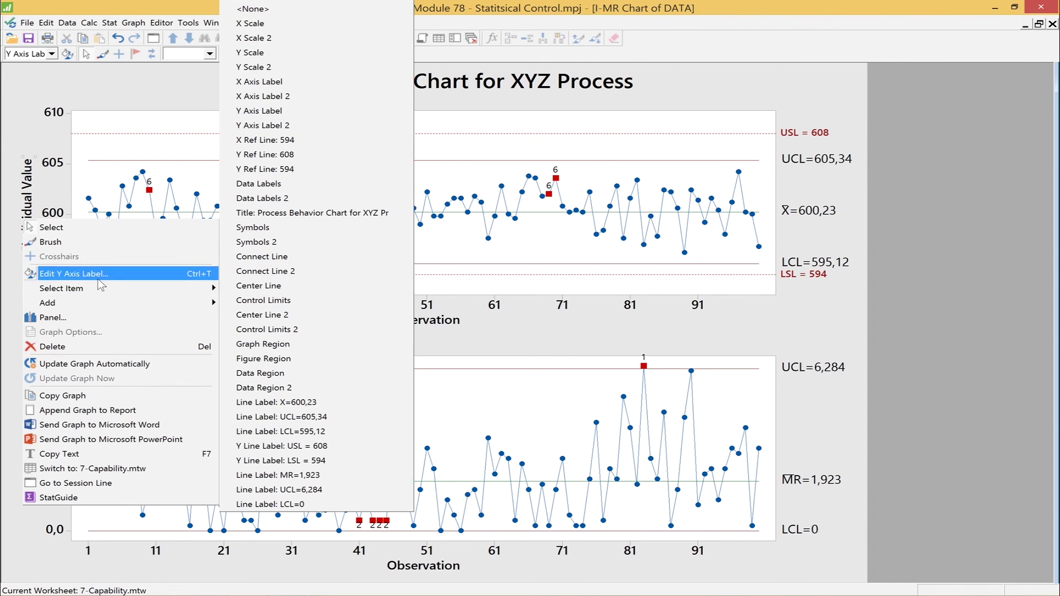
click(98, 279)
drag(477, 359, 281, 375)
text(M)
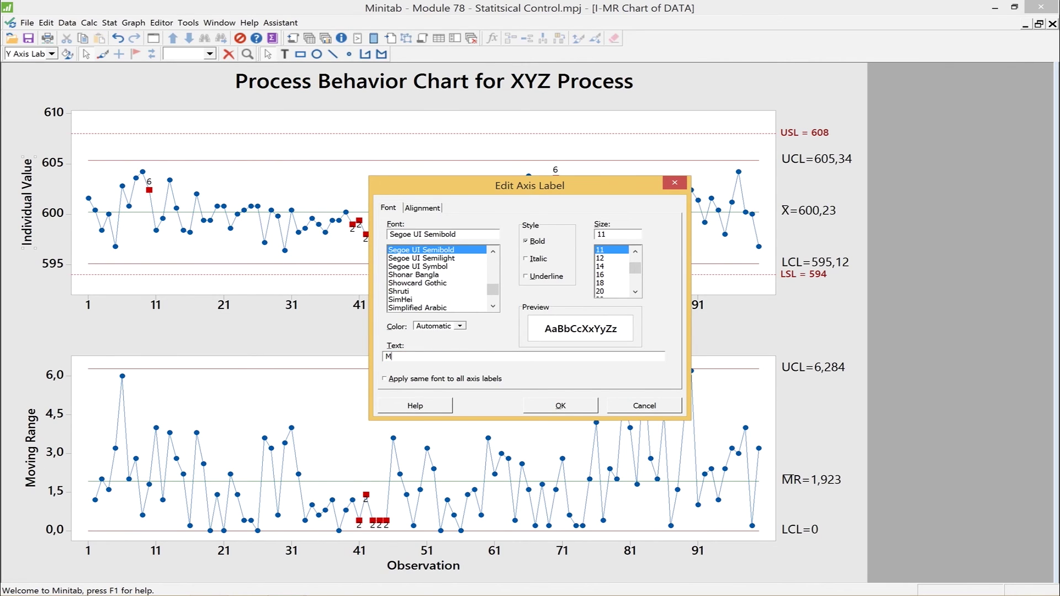
text(esurement of Ouput )
text(Performance)
text(a)
click(558, 406)
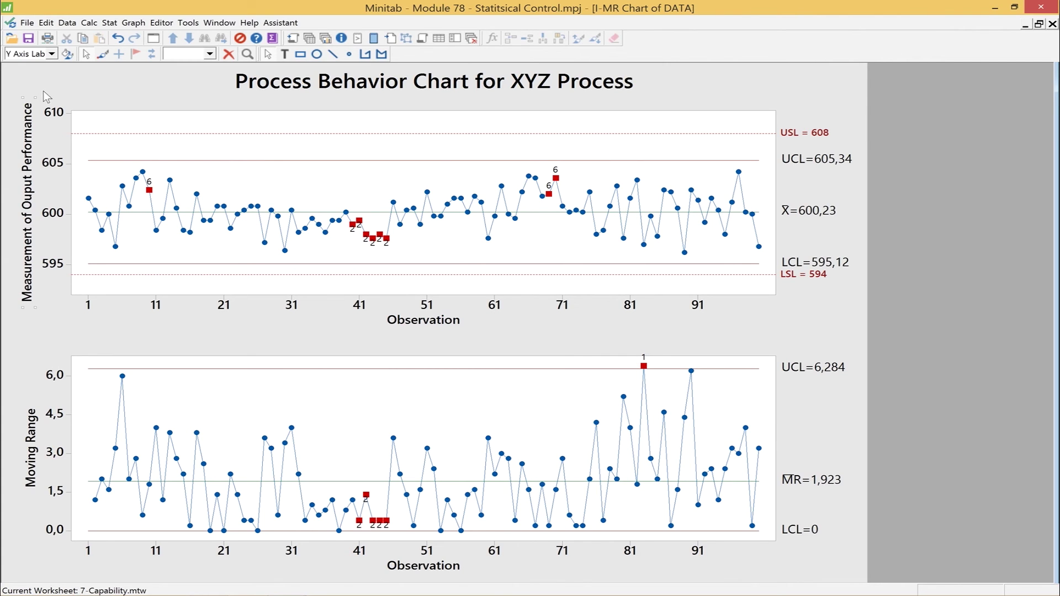
- Select the X axis label "Observation" of the individuals chart
click(436, 325)
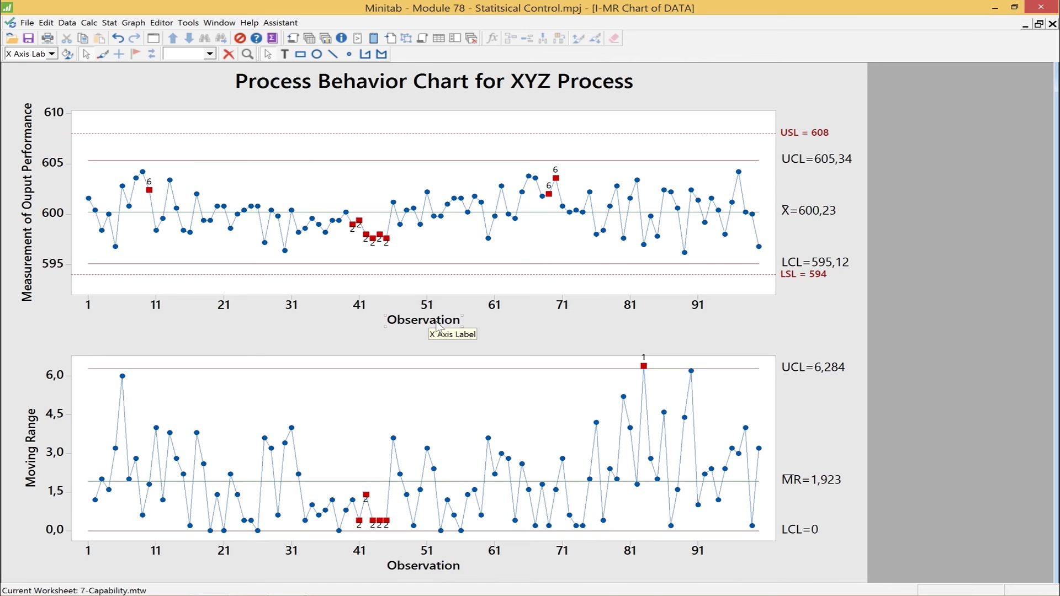